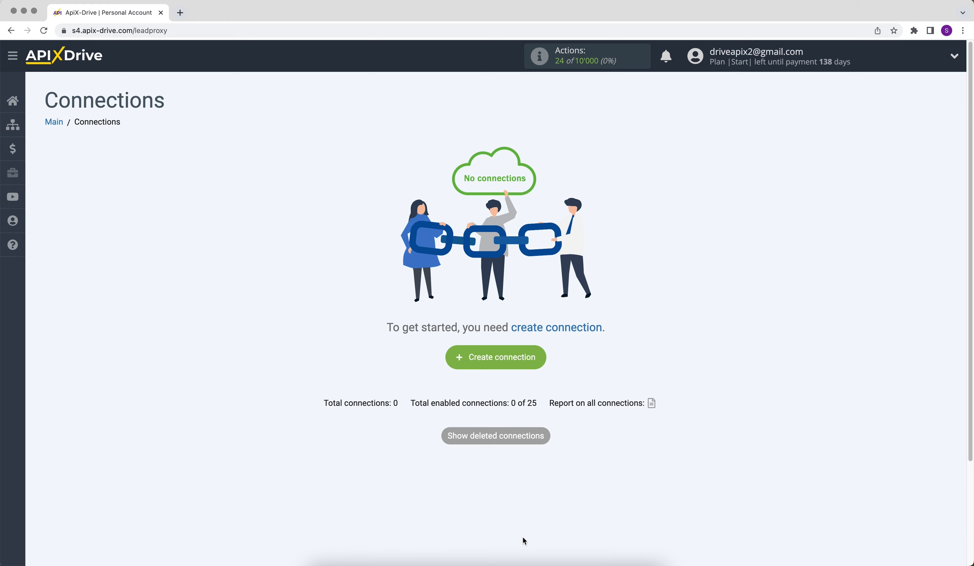
# Create a new connection and choose Smartsheet as the data source system
pyautogui.click(460, 357)
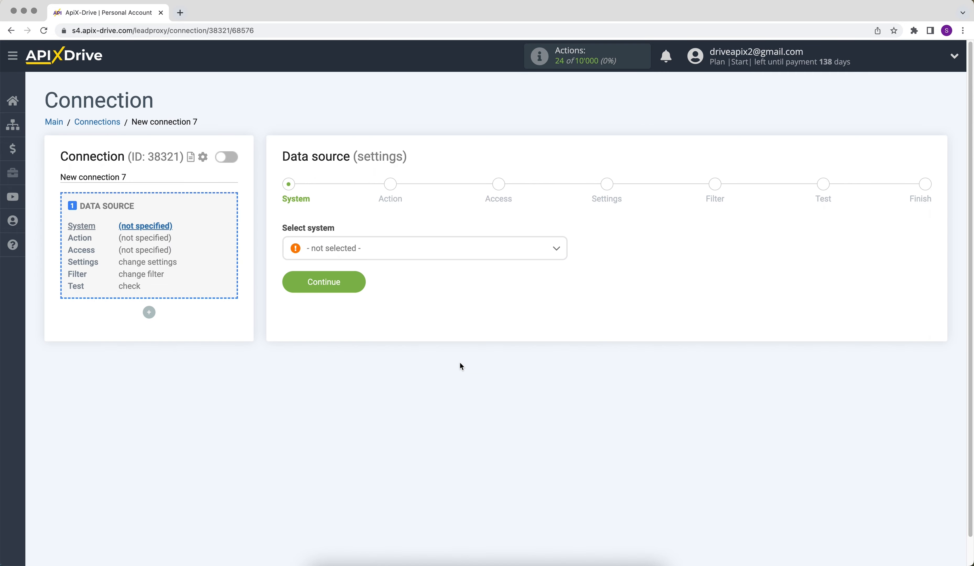
pyautogui.click(499, 251)
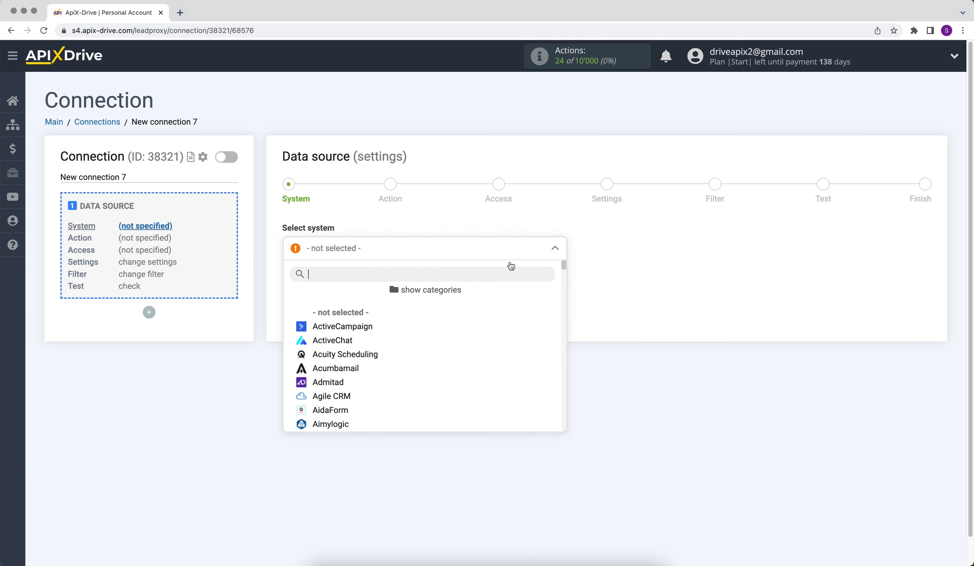
pyautogui.moveTo(563, 269); pyautogui.dragTo(574, 393)
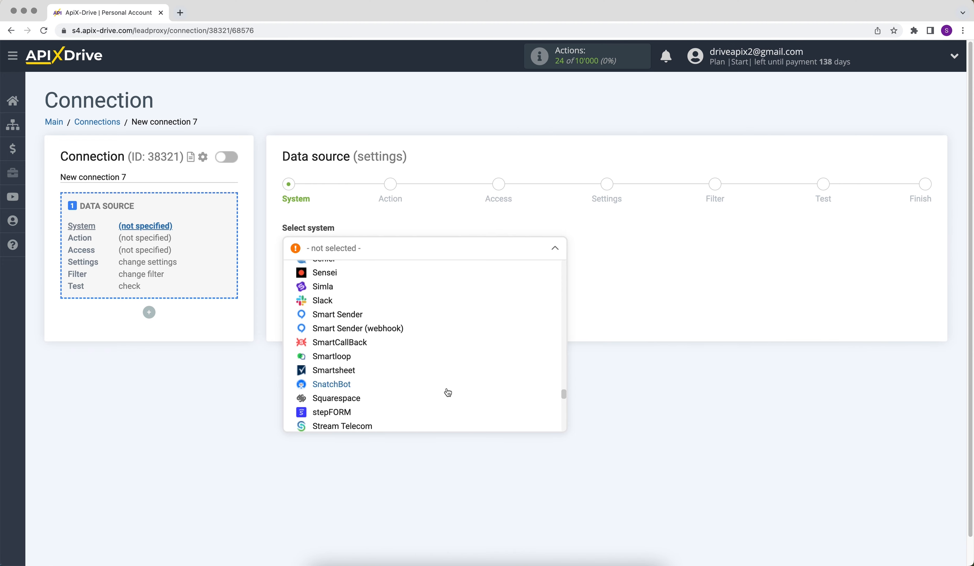
pyautogui.click(342, 371)
pyautogui.click(299, 285)
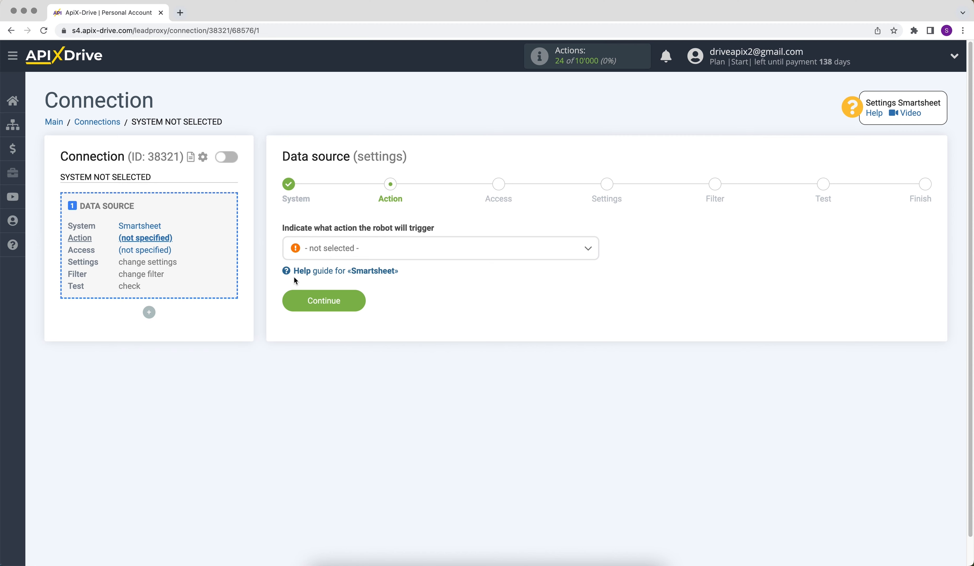
# Set the data source action to Get ROWS (new) and proceed to account access
pyautogui.click(311, 248)
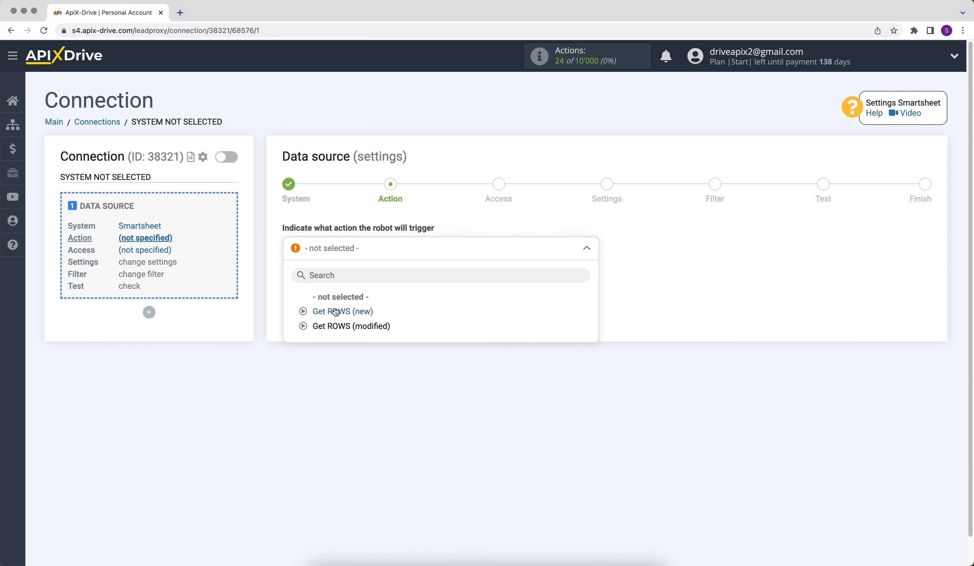
pyautogui.click(326, 311)
pyautogui.click(299, 305)
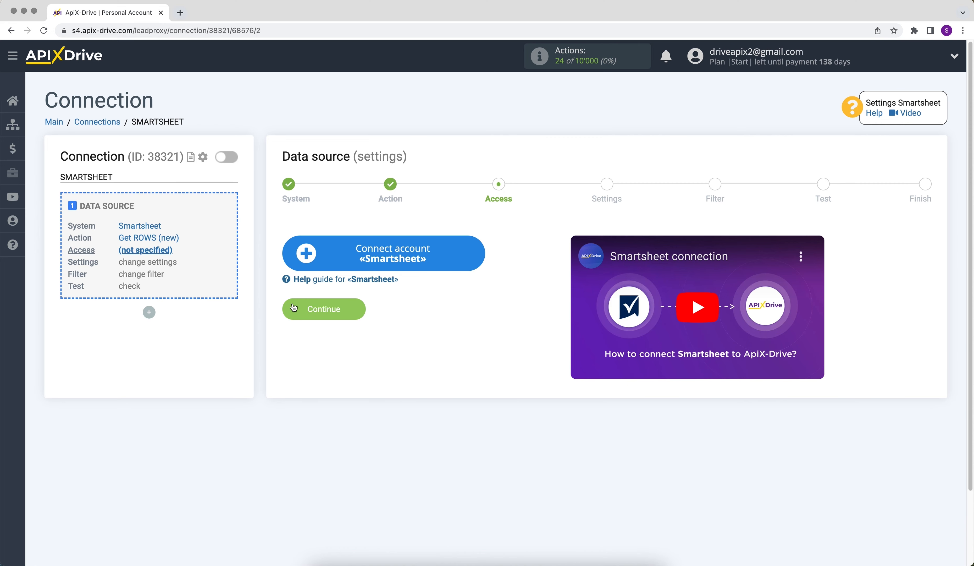
# Start connecting a Smartsheet account and sign in with the account email and password
pyautogui.click(305, 264)
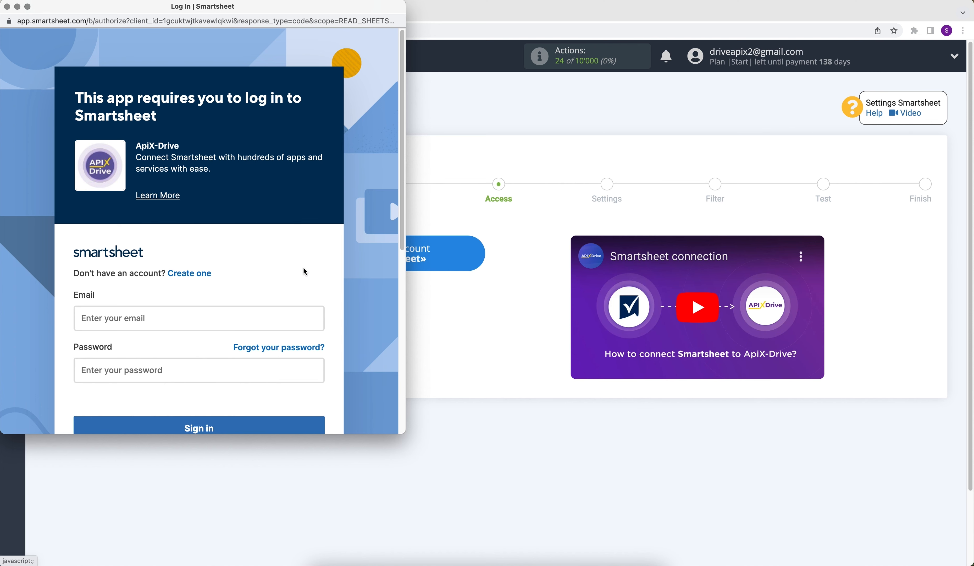
pyautogui.scroll(-2, 303, 267)
pyautogui.click(136, 289)
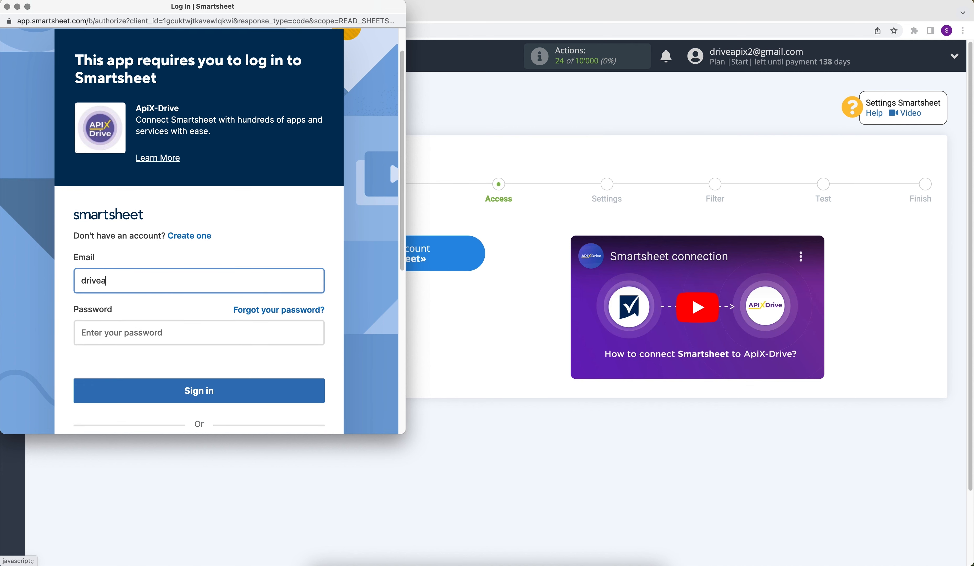
pyautogui.click(130, 342)
pyautogui.write('********')
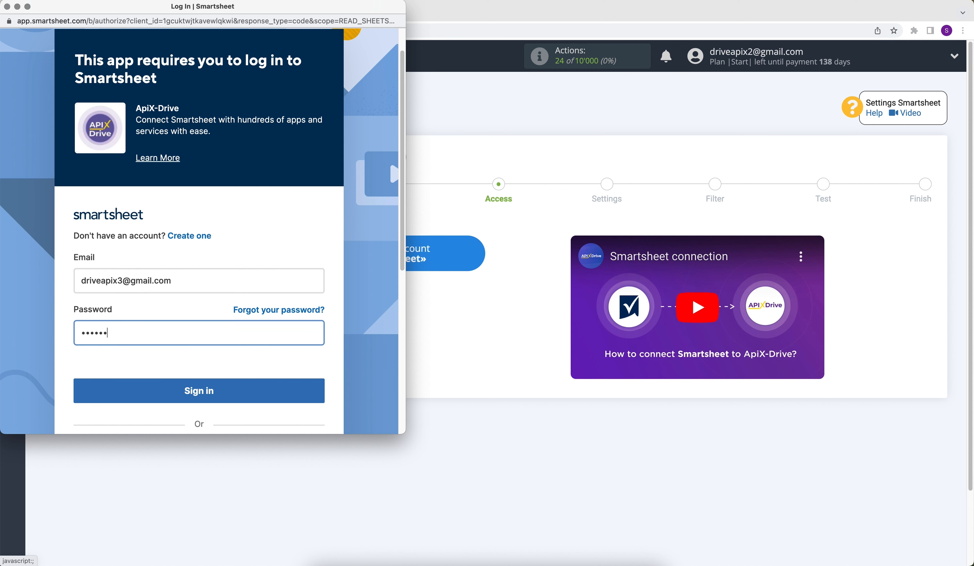
pyautogui.write('****')
pyautogui.click(135, 390)
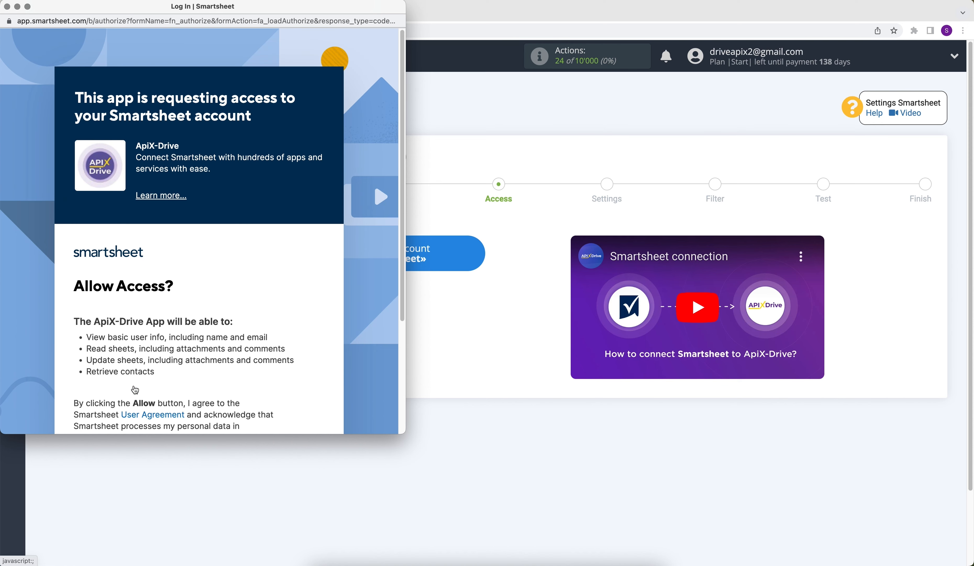
# Allow ApiX-Drive to access the Smartsheet account and select the connected login for the data source
pyautogui.scroll(-3, 134, 389)
pyautogui.click(235, 388)
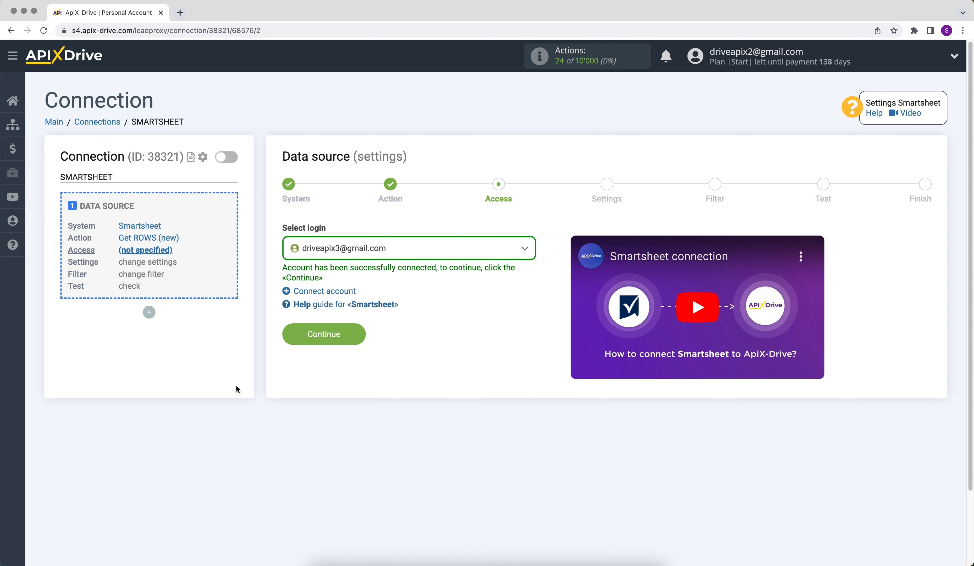
pyautogui.click(368, 255)
pyautogui.click(358, 326)
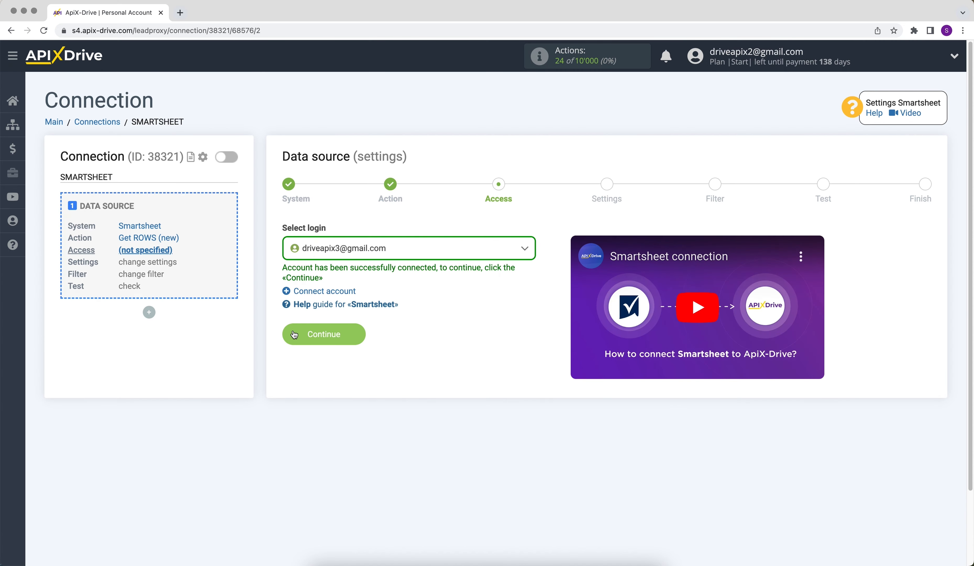
pyautogui.click(292, 330)
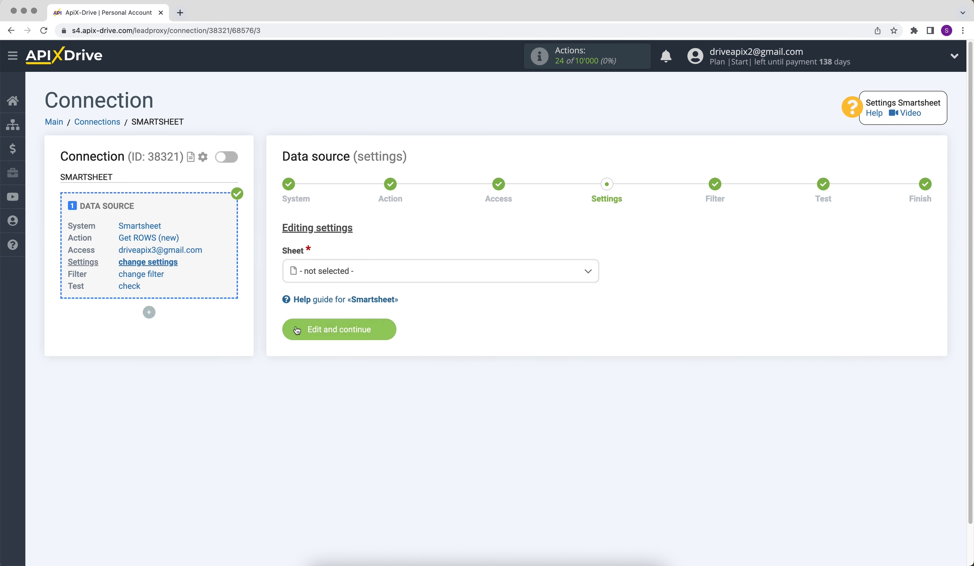
# Select the Smartsheet sheet to read new rows from and save the source settings
pyautogui.click(334, 277)
pyautogui.click(336, 337)
pyautogui.click(336, 341)
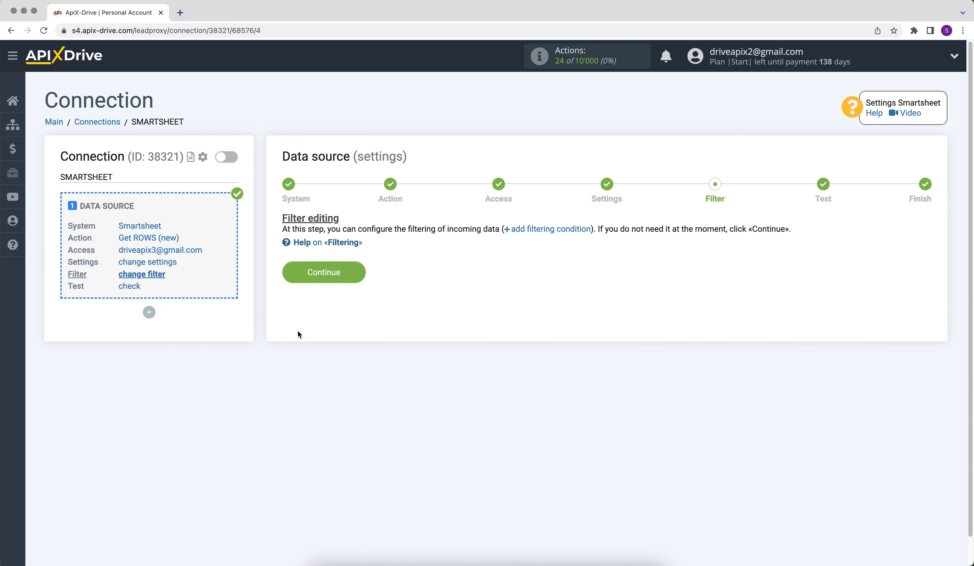
# Finish the data source with no filter and the loaded test data, and start configuring the data destination
pyautogui.click(298, 274)
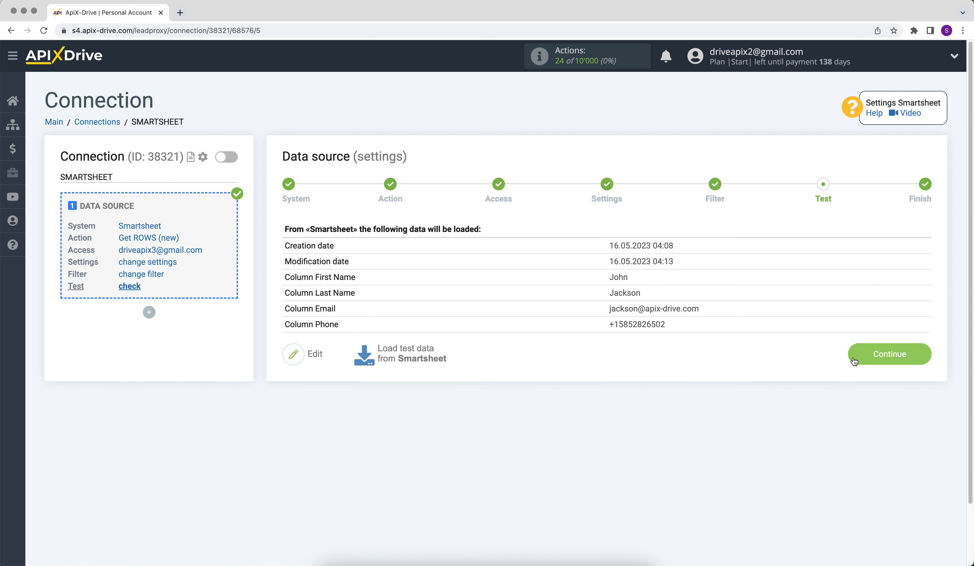
pyautogui.click(853, 360)
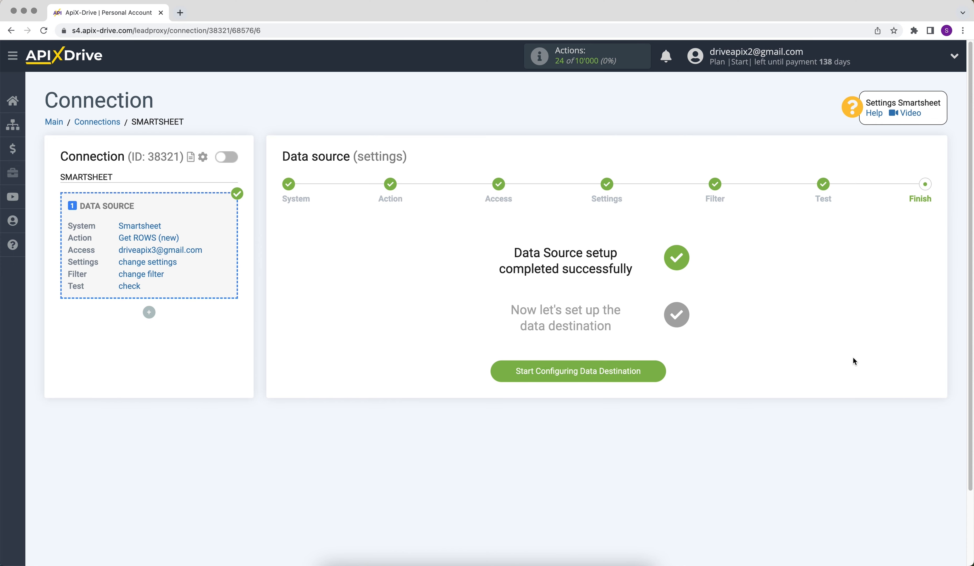
pyautogui.click(508, 372)
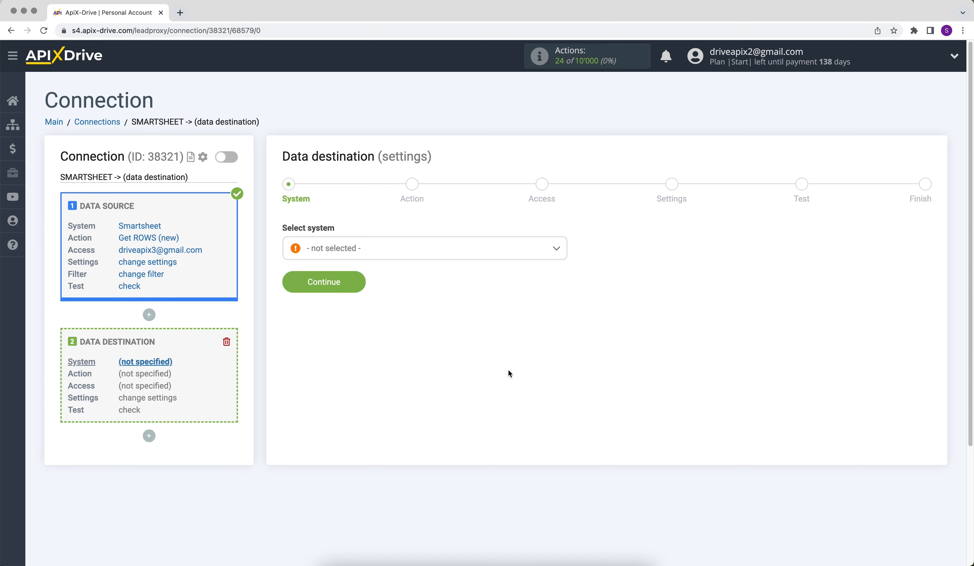
# Choose ZOHO Inventory as the data destination system
pyautogui.click(475, 252)
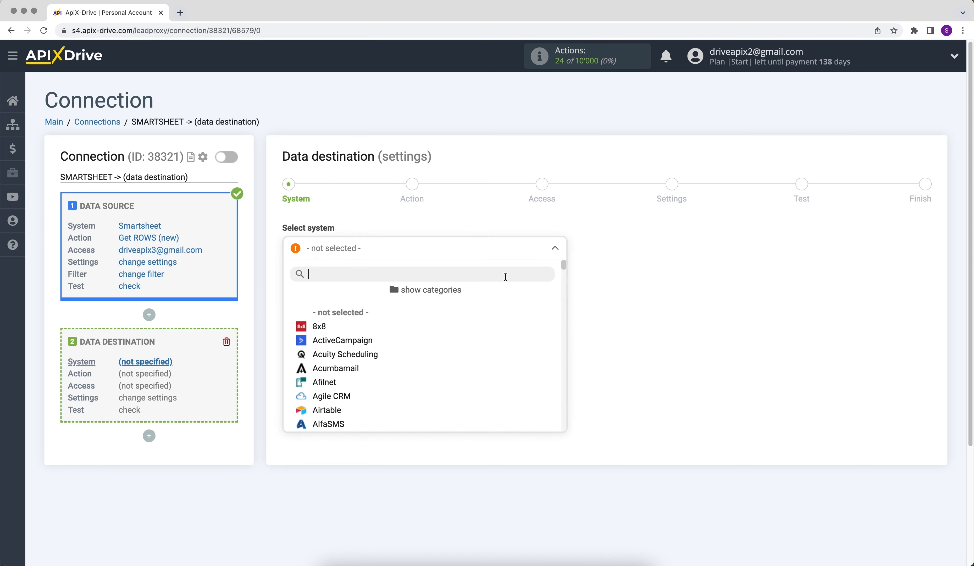
pyautogui.moveTo(566, 265); pyautogui.dragTo(570, 426)
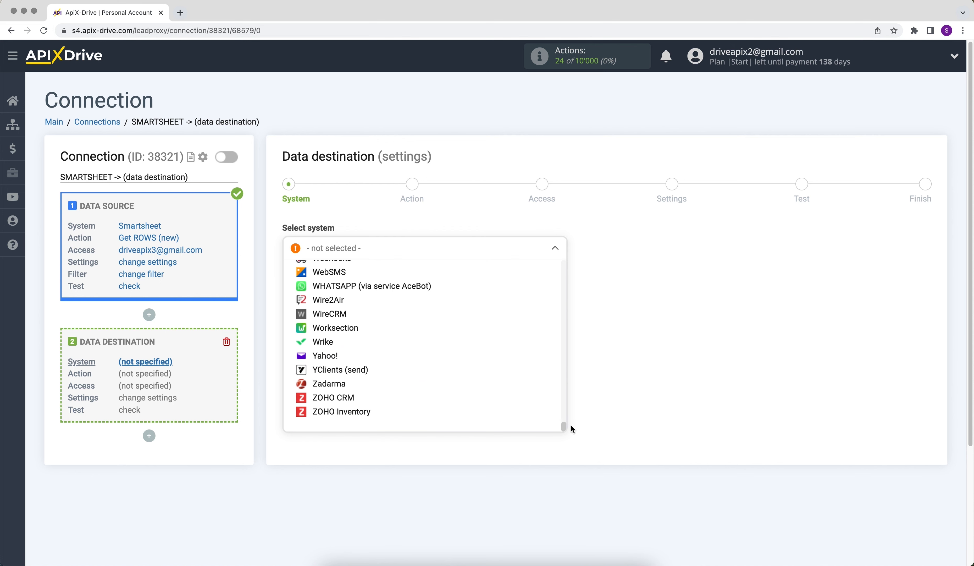
pyautogui.click(361, 414)
pyautogui.click(288, 282)
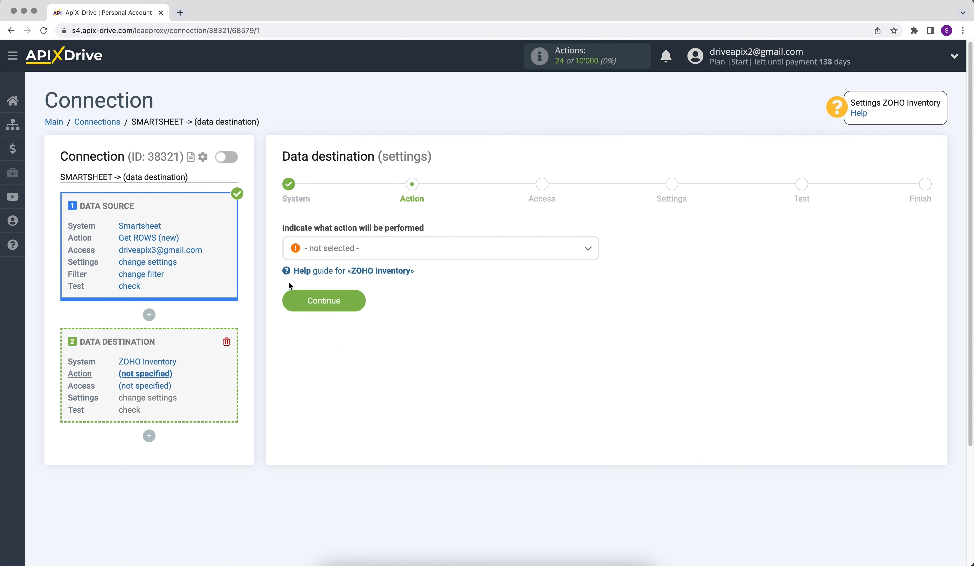
# Set the destination action to Create CONTACT and proceed to account access
pyautogui.click(326, 247)
pyautogui.click(331, 312)
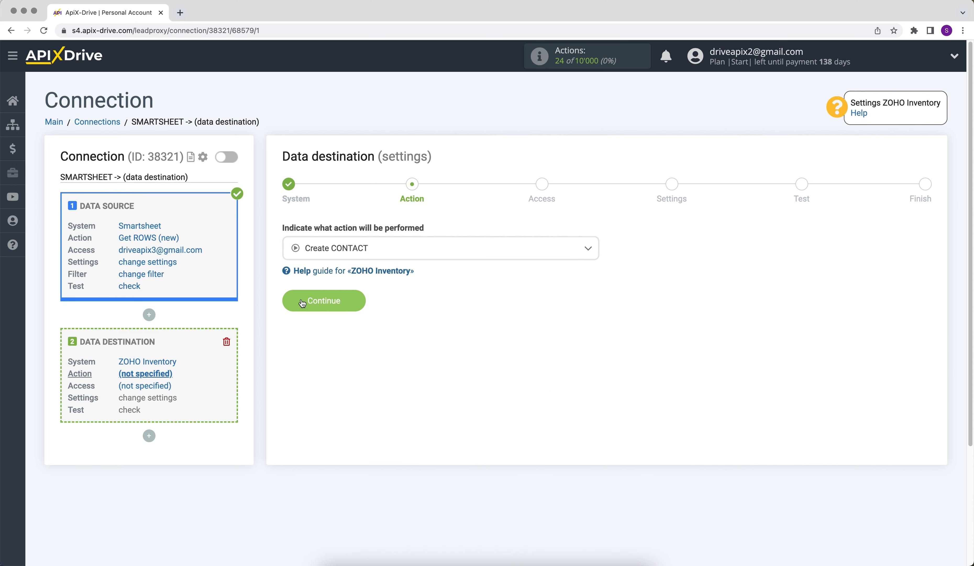
pyautogui.click(296, 302)
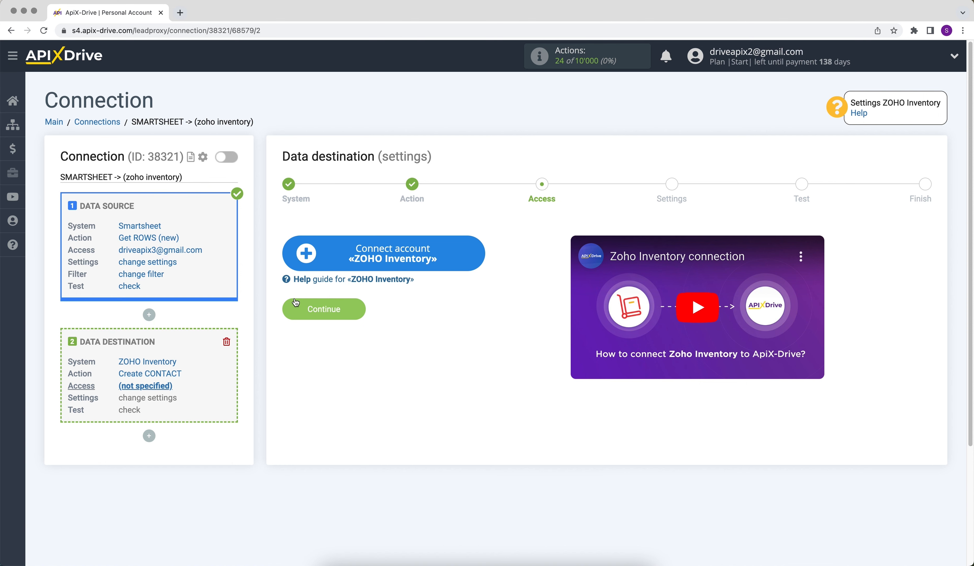
# Start connecting a ZOHO Inventory account and sign in with the account email and password
pyautogui.click(299, 268)
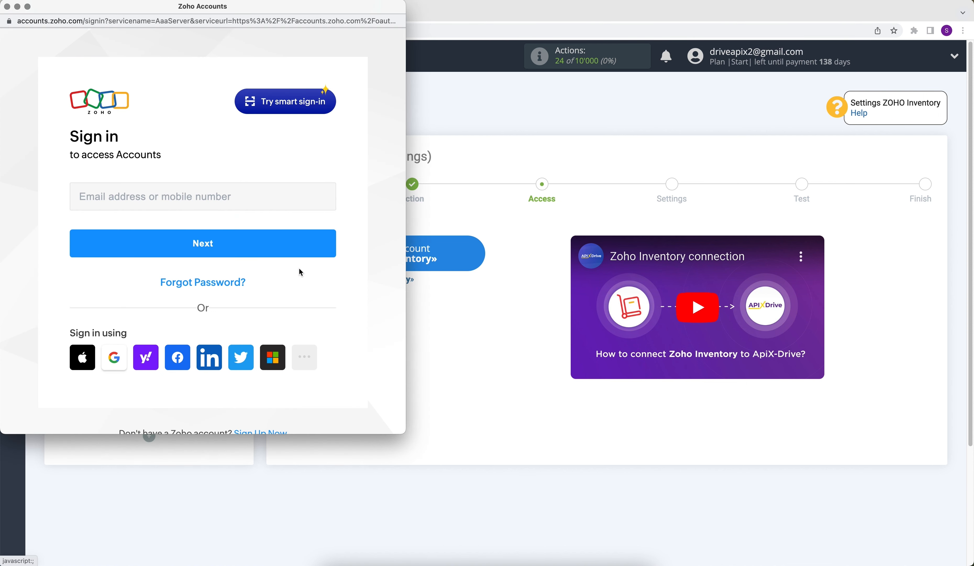
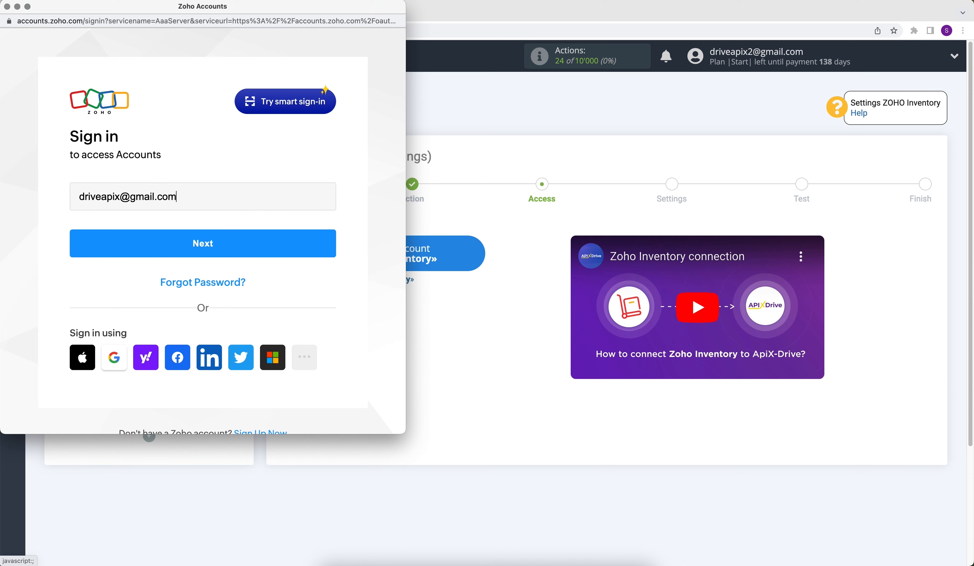
pyautogui.click(228, 247)
pyautogui.write('•••')
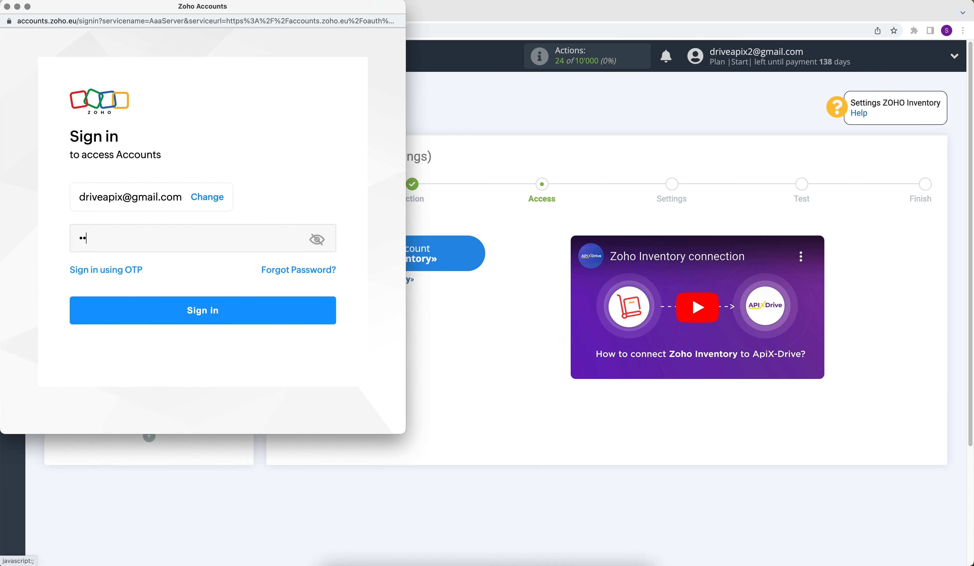
pyautogui.write('•••••')
pyautogui.click(236, 321)
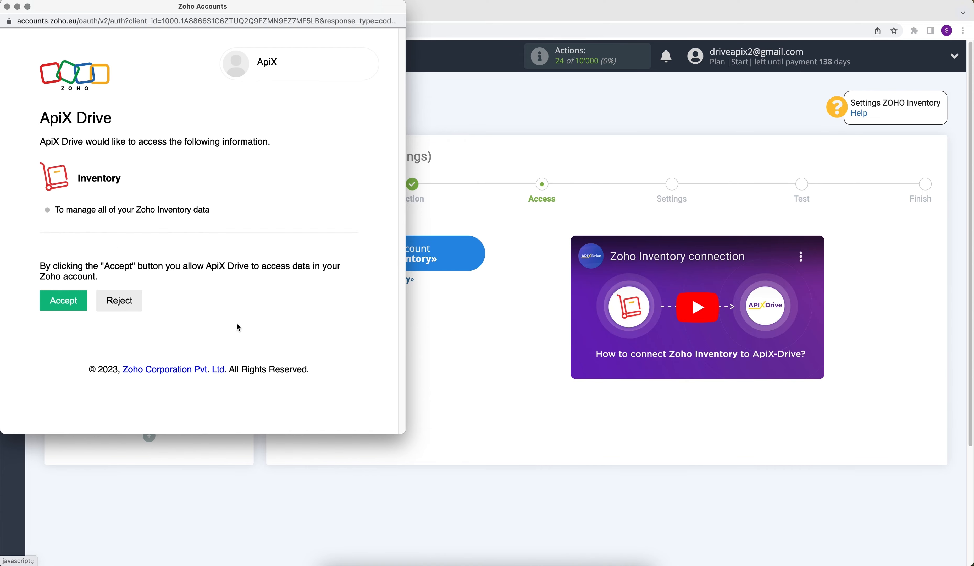
# Accept ApiX-Drive's access to the Zoho Inventory data and select the connected login for the destination
pyautogui.click(64, 302)
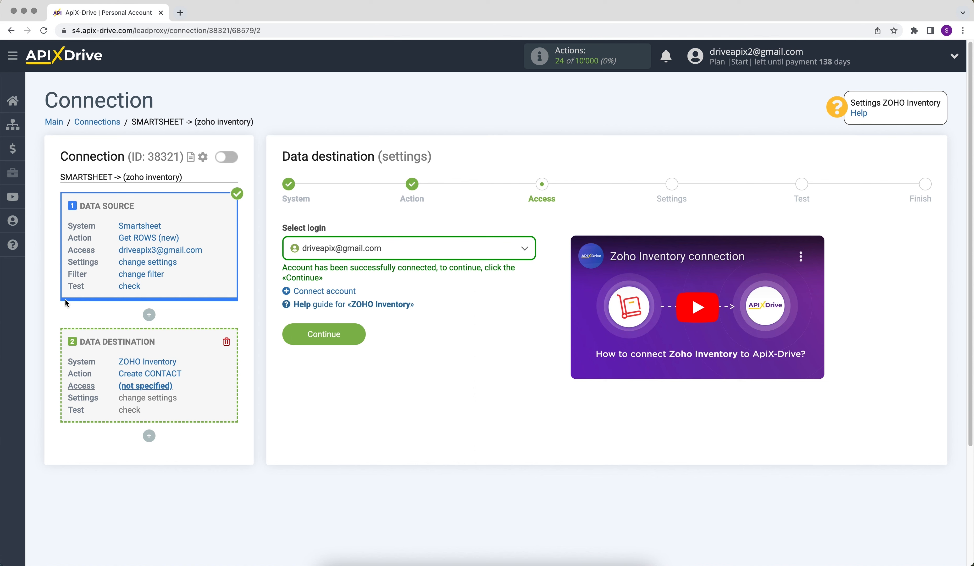
pyautogui.click(309, 256)
pyautogui.click(324, 324)
pyautogui.click(330, 331)
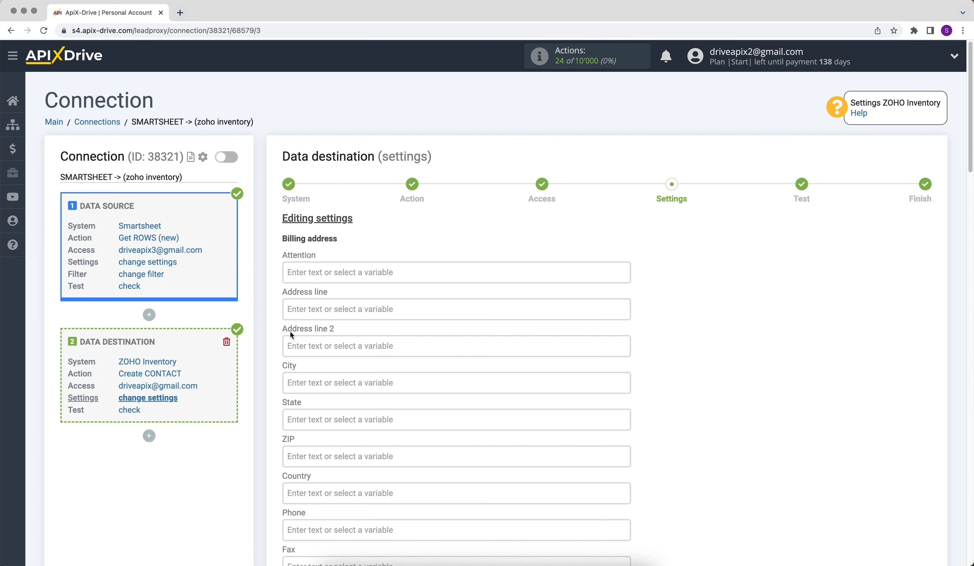
# Map the destination's required Contact name field to the Smartsheet variable Column First Name
pyautogui.scroll(-8, 290, 330)
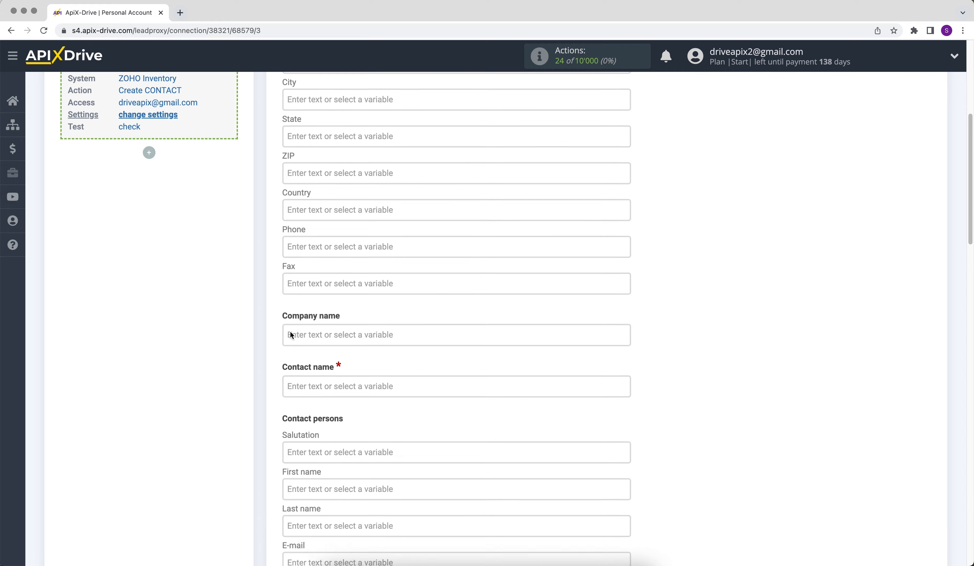
pyautogui.click(307, 381)
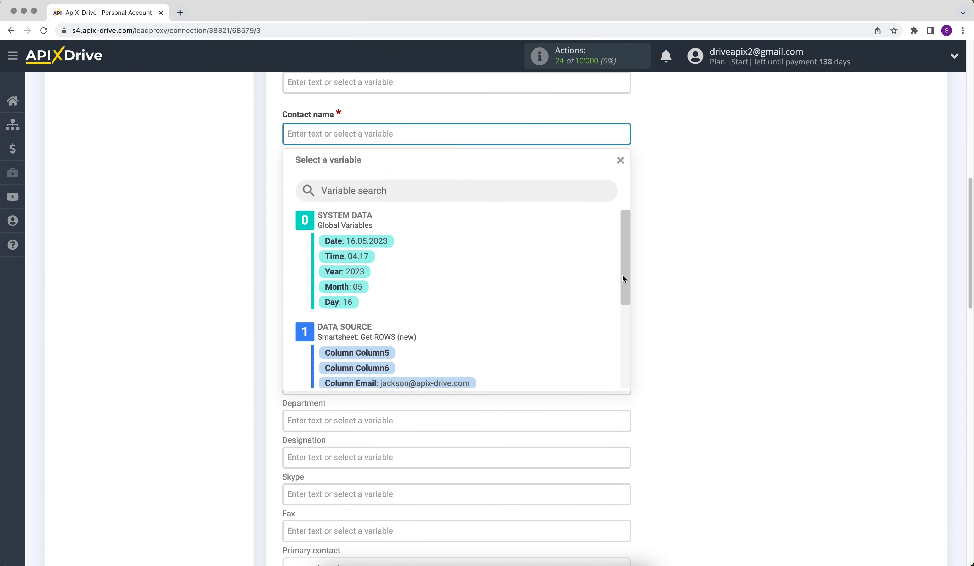
pyautogui.moveTo(629, 245); pyautogui.dragTo(486, 311)
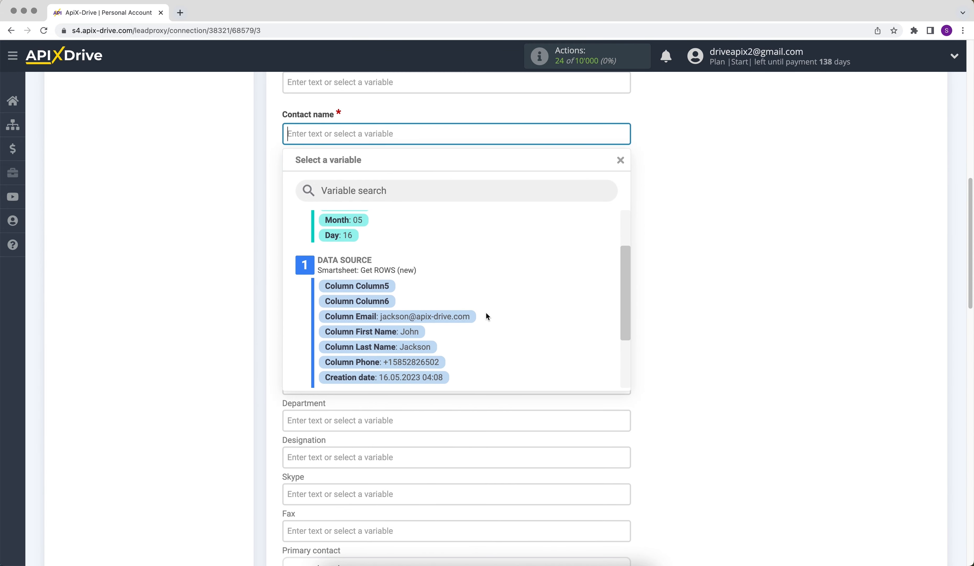
pyautogui.click(407, 331)
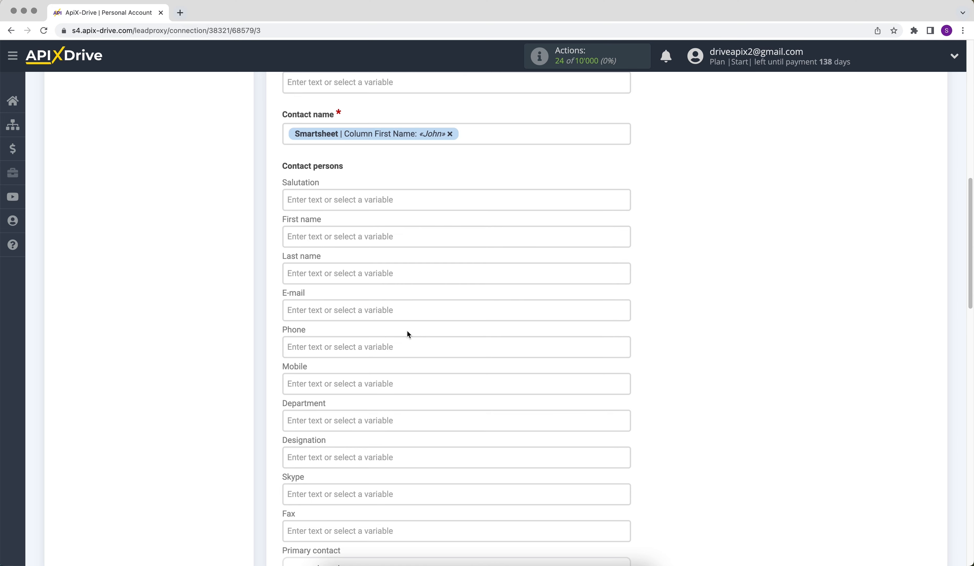
# Prefix the Contact name mapping with the text "New row from Smartsheet" ahead of the first-name variable
pyautogui.click(286, 133)
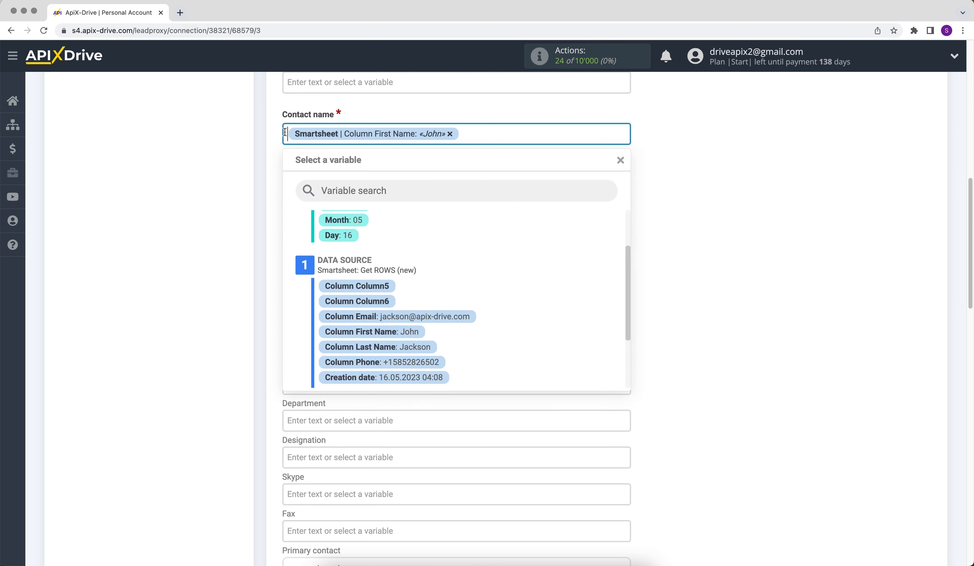
pyautogui.write('New row fr')
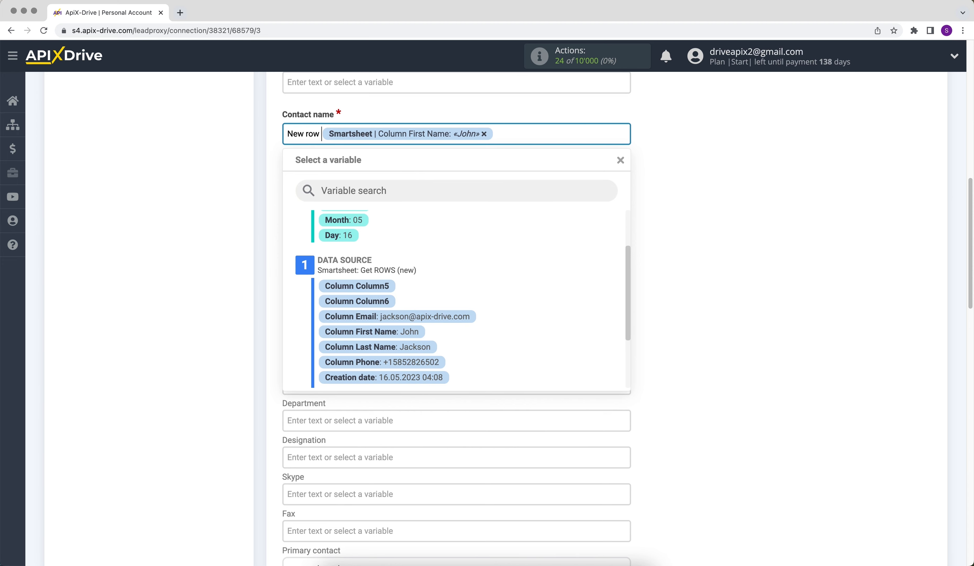
pyautogui.write('om Sm')
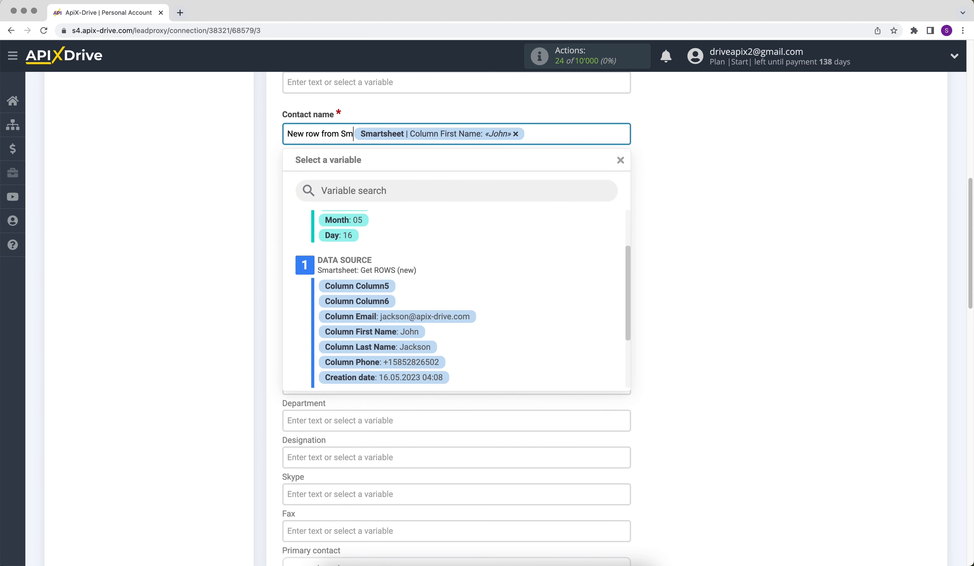
pyautogui.write('artsheet')
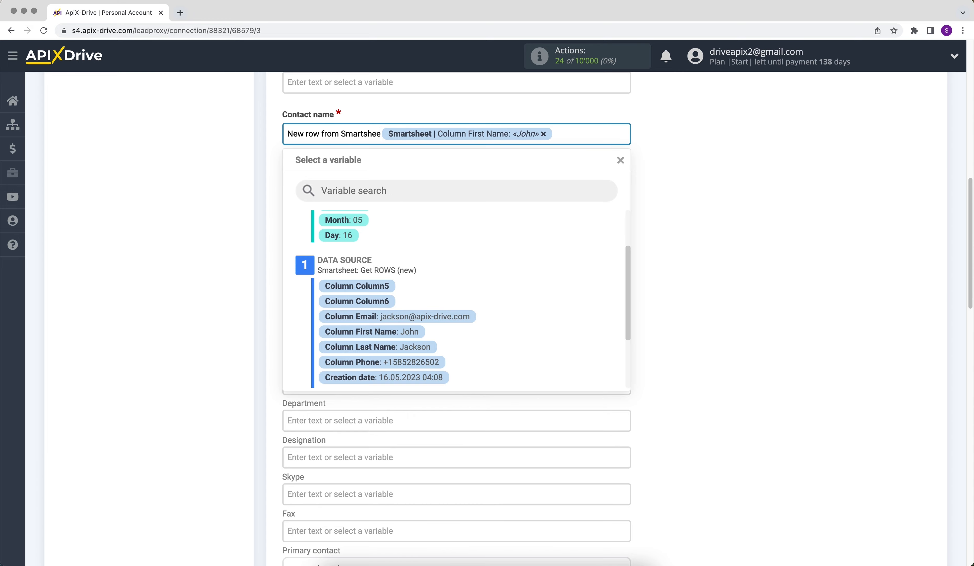
pyautogui.click(720, 234)
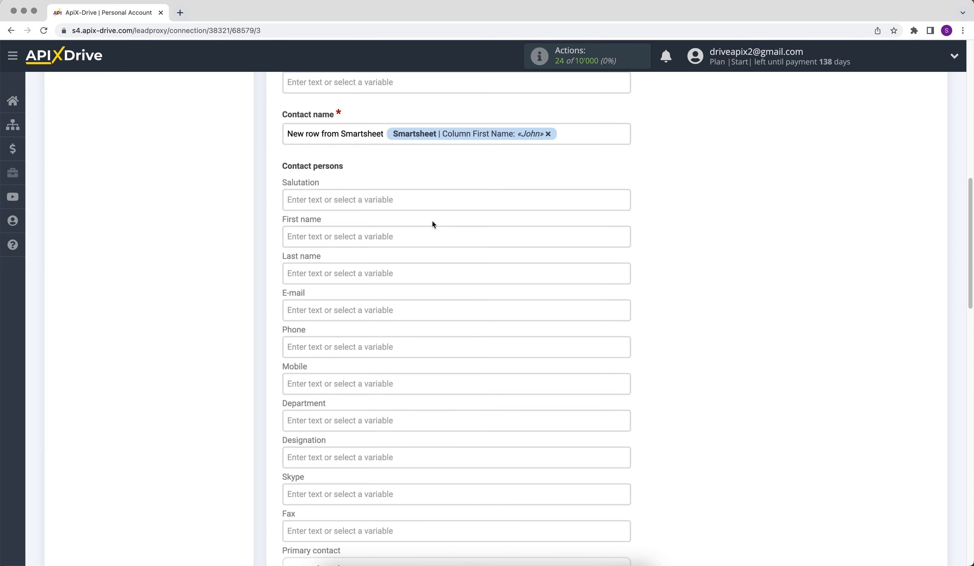
# Map the contact person's First name and Last name to the Smartsheet variables Column First Name and Column Last Name
pyautogui.click(434, 236)
pyautogui.moveTo(624, 239); pyautogui.dragTo(622, 286)
pyautogui.click(371, 324)
pyautogui.click(341, 175)
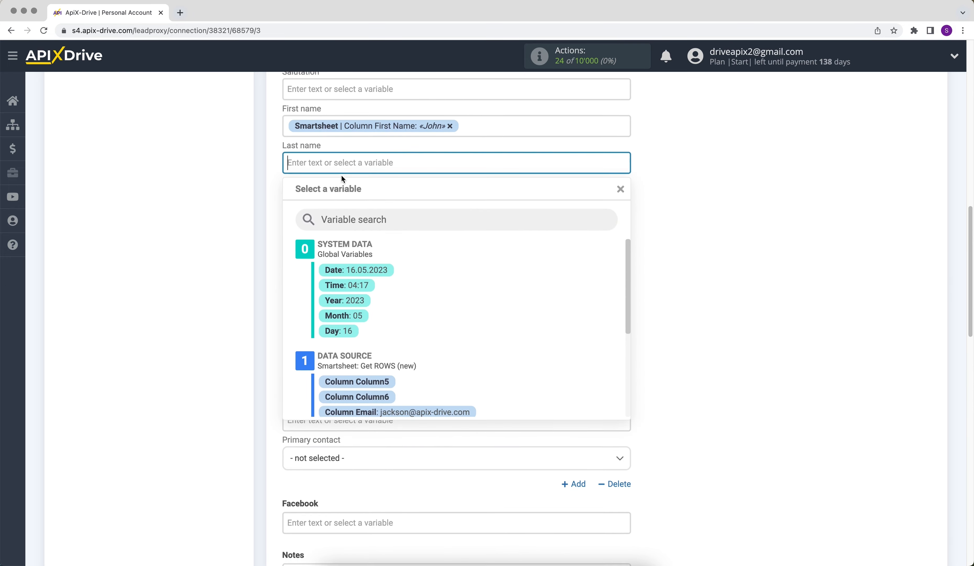
pyautogui.scroll(-3, 617, 268)
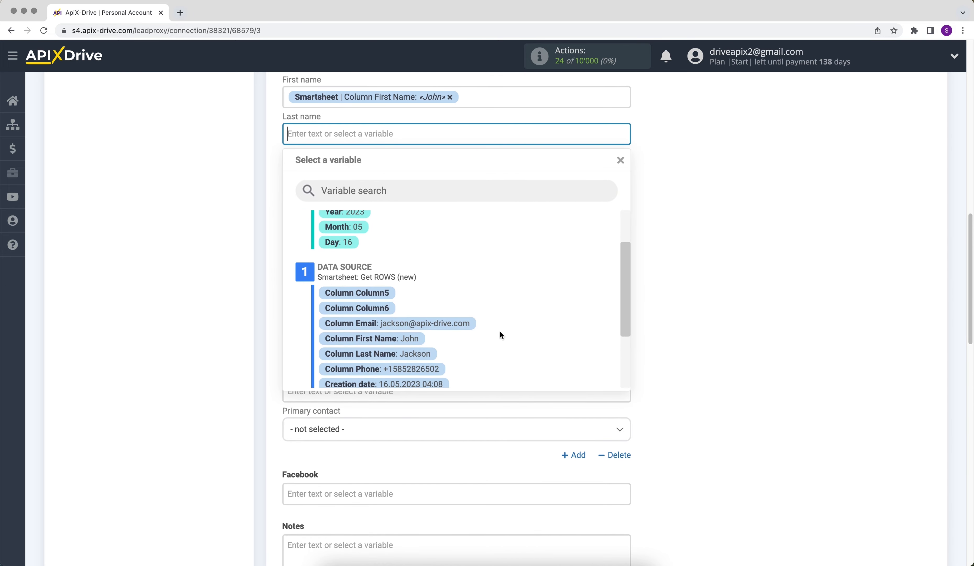
pyautogui.click(376, 353)
# Map the contact person's E-mail and Phone to the Smartsheet variables Column Email and Column Phone
pyautogui.click(337, 170)
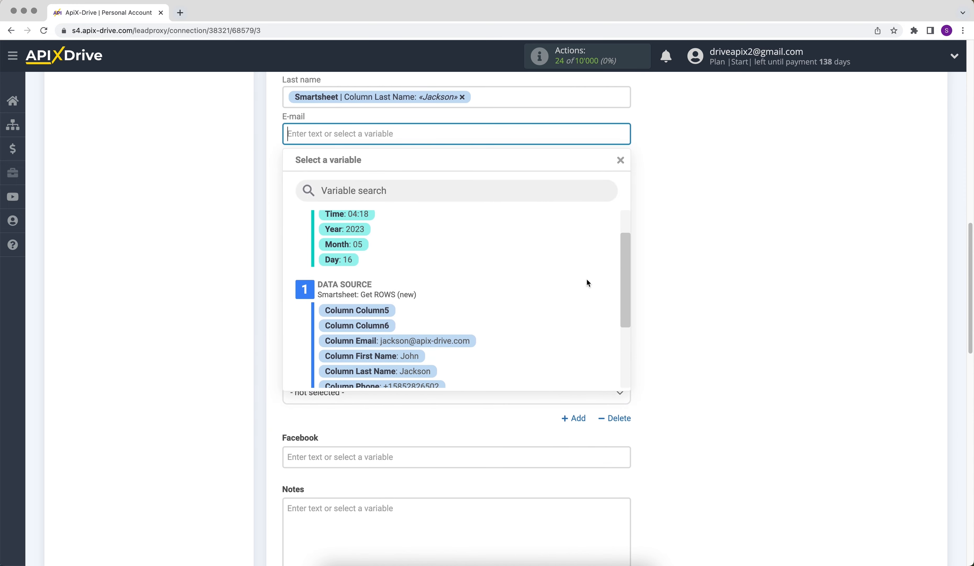
pyautogui.click(452, 341)
pyautogui.click(338, 171)
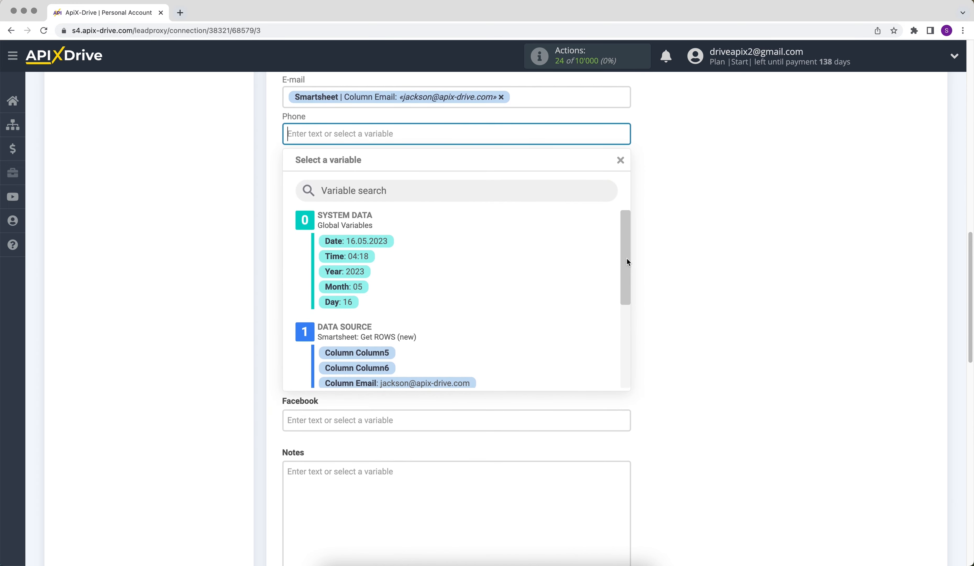
pyautogui.moveTo(626, 257); pyautogui.dragTo(627, 293)
pyautogui.click(452, 359)
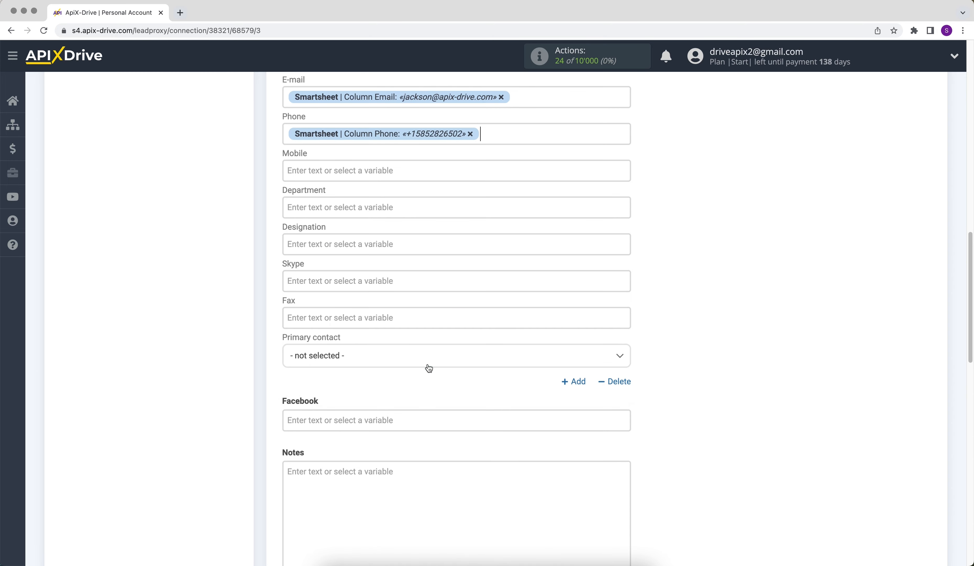
# Leave the remaining destination fields empty and proceed to the Test stage
pyautogui.scroll(-10, 429, 368)
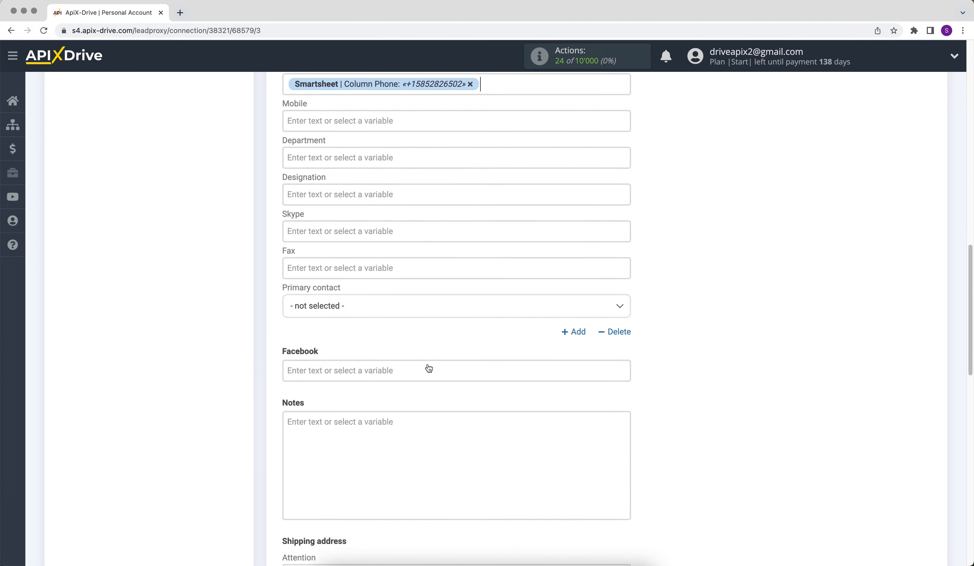
pyautogui.scroll(-4, 428, 364)
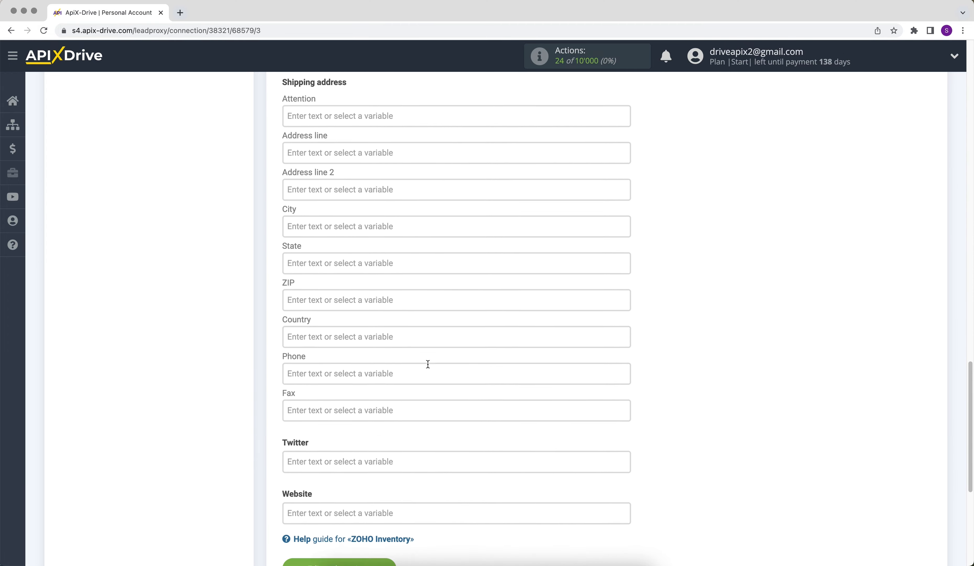
pyautogui.click(302, 540)
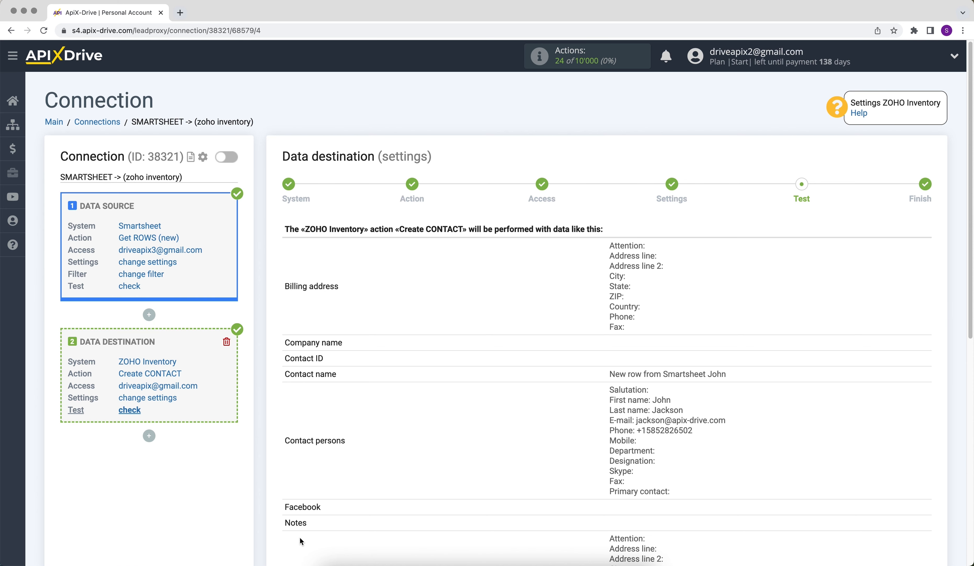
# Send the test data to ZOHO Inventory and open the "New row from Smartsheet" customer in Zoho Inventory's customer list
pyautogui.scroll(-5, 300, 537)
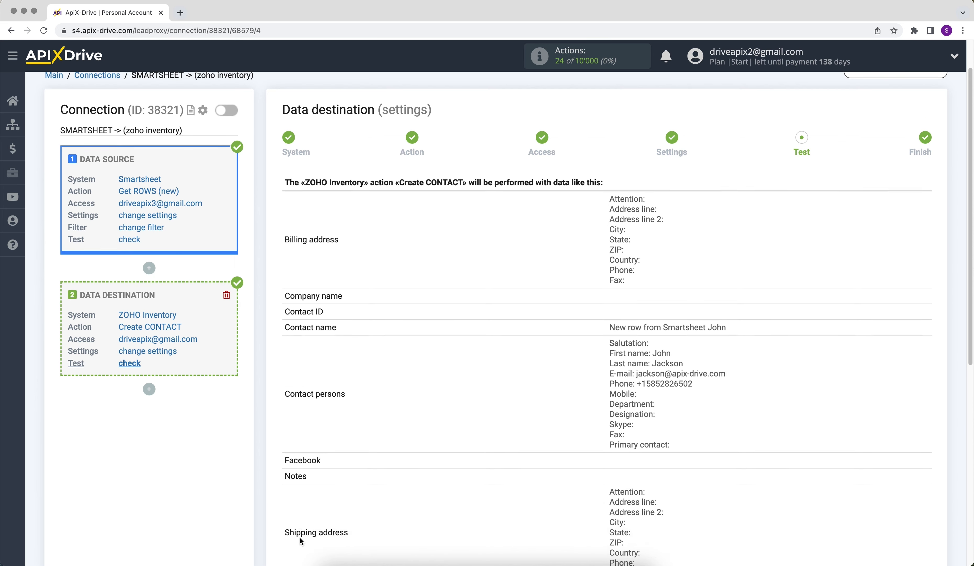
pyautogui.click(398, 485)
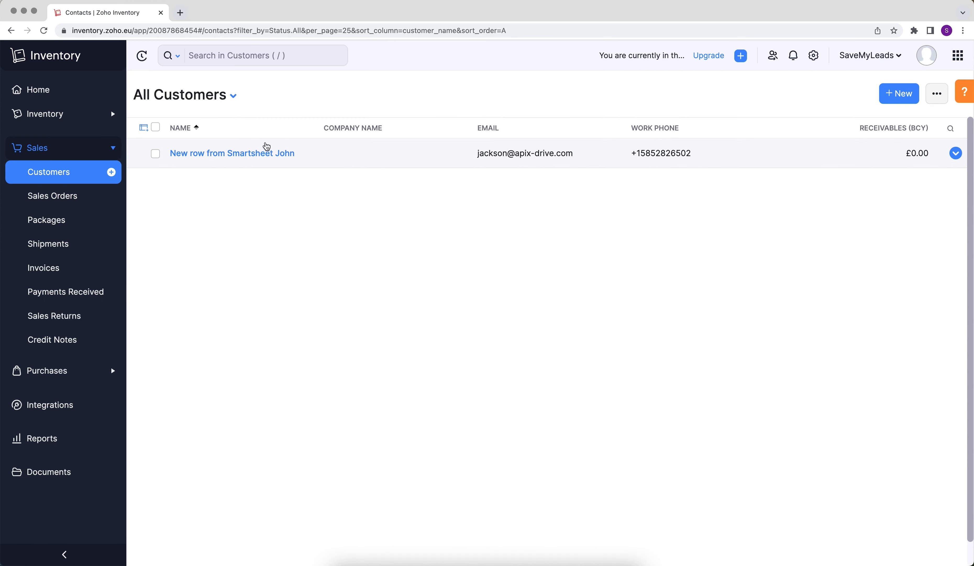
pyautogui.click(265, 152)
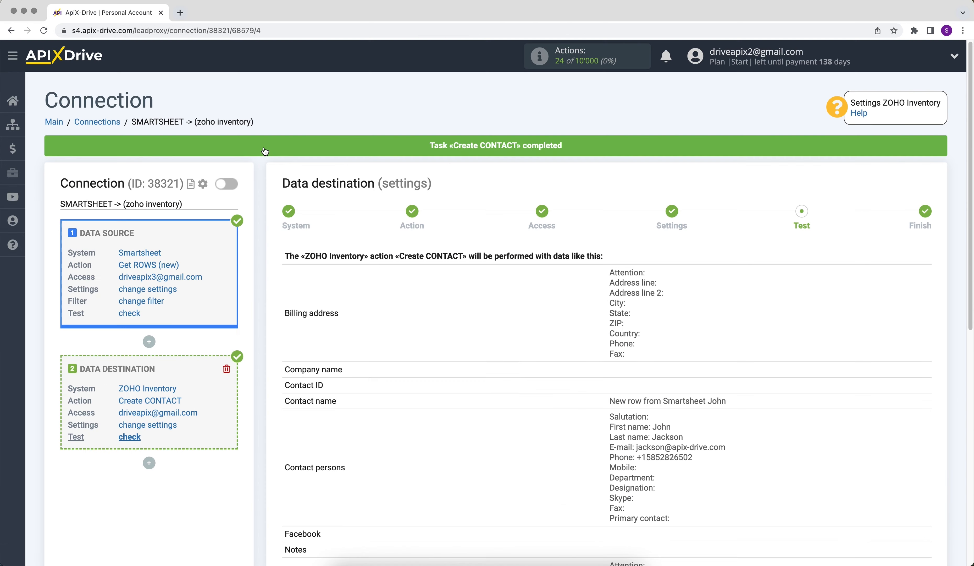
# Back in ApiX-Drive, finish the data destination setup and enable auto-update for the connection
pyautogui.scroll(-6, 265, 152)
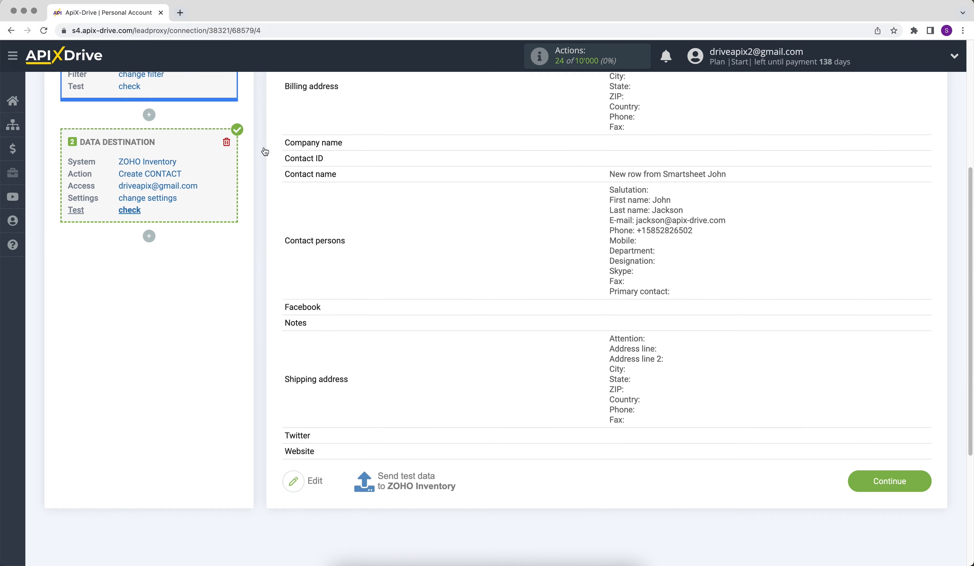
pyautogui.click(863, 480)
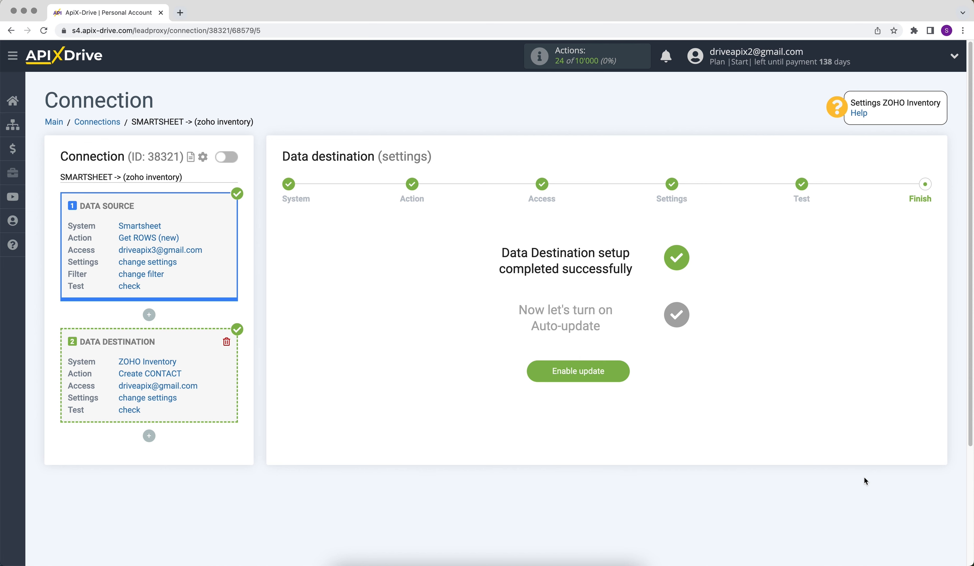
pyautogui.click(538, 373)
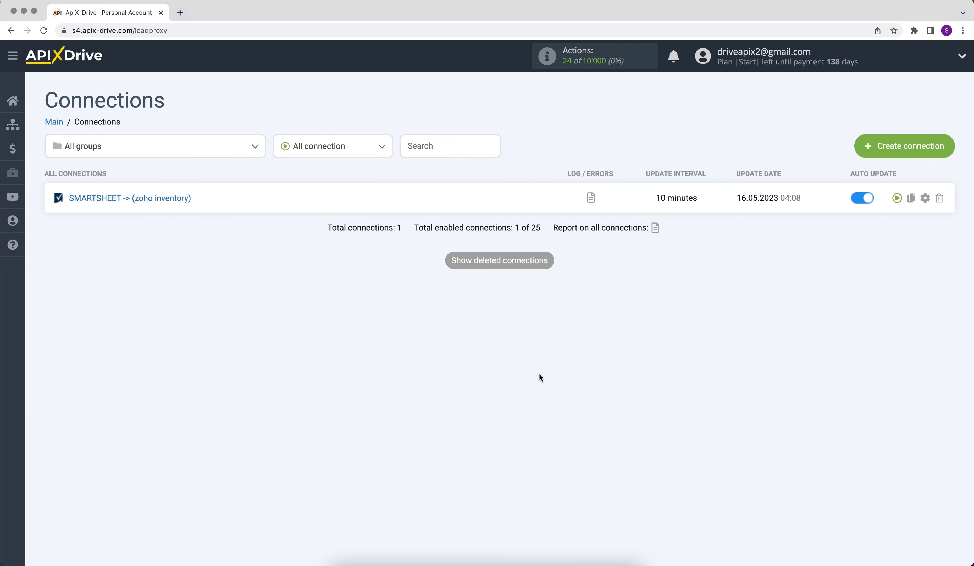
# Set the update interval of the SMARTSHEET -> (zoho inventory) connection to 5 minutes and save its setup
pyautogui.click(923, 201)
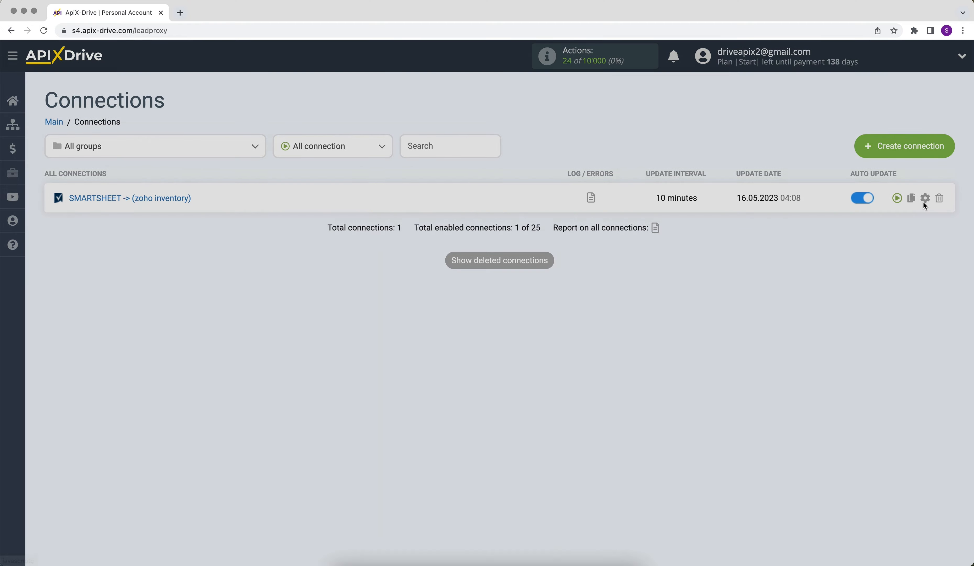
pyautogui.click(598, 307)
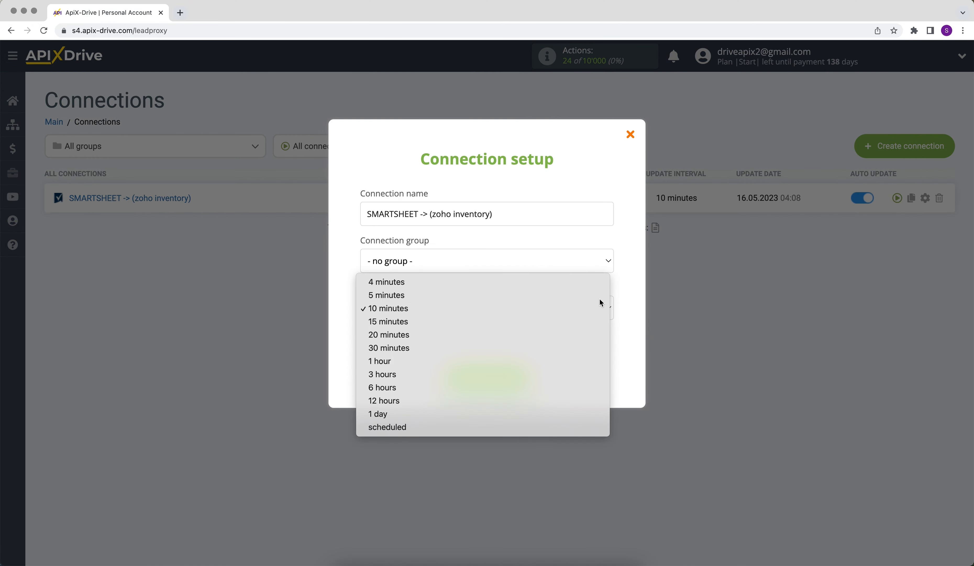
pyautogui.click(598, 297)
pyautogui.click(455, 370)
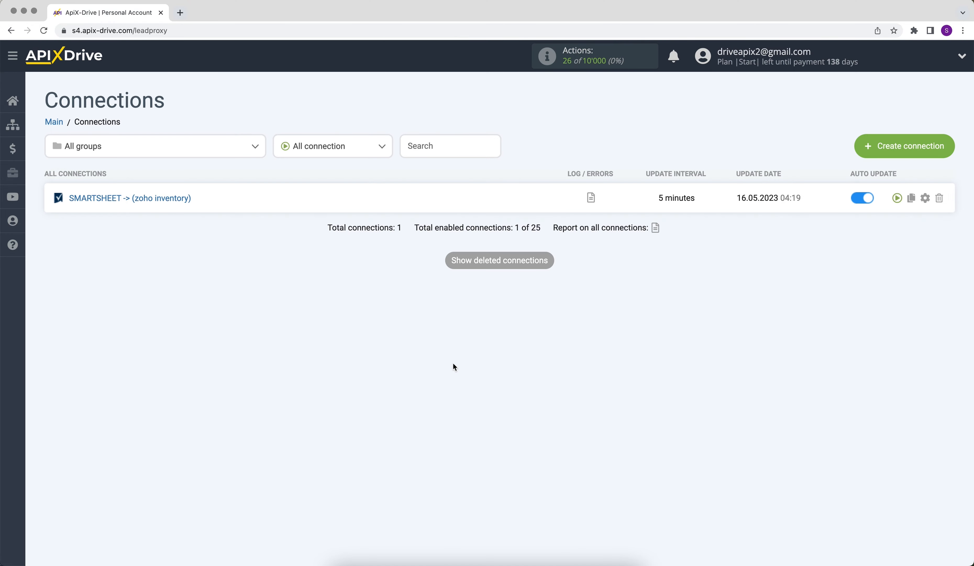